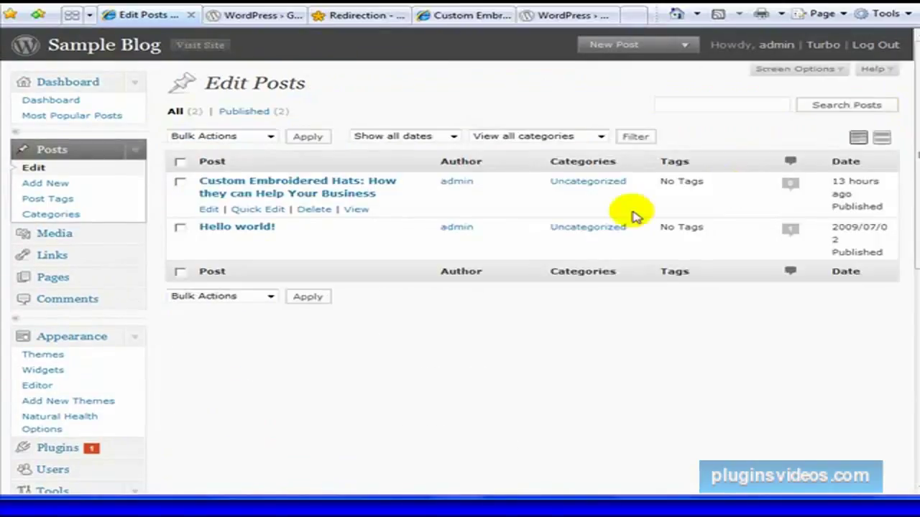
Open the Custom Embroidered Hats post for editing and start a new paragraph below the one about personalized hats.
left_click(214, 212)
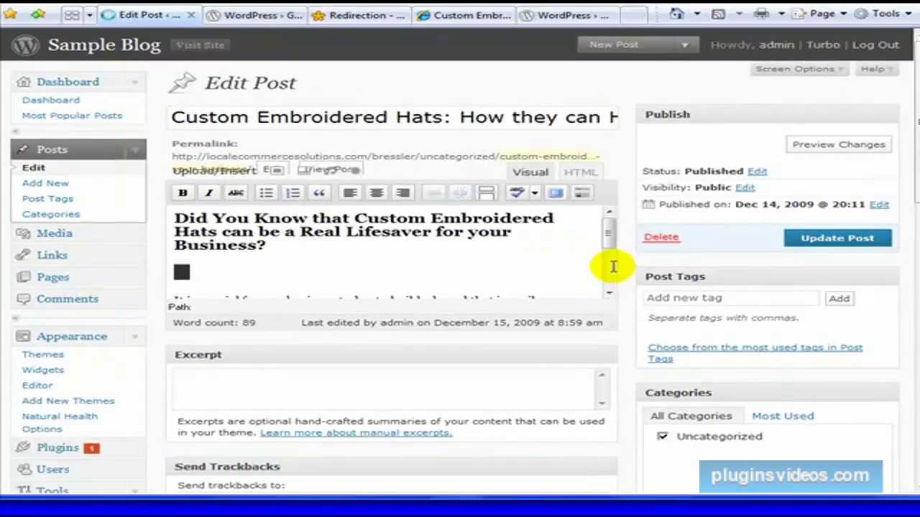
left_click_drag(610, 237, 581, 262)
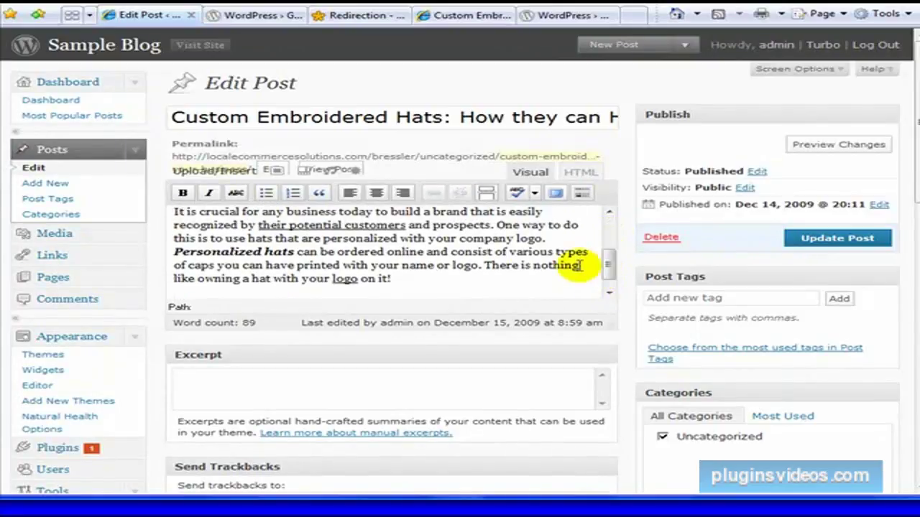
left_click(433, 278)
scroll(432, 278, "down", 1)
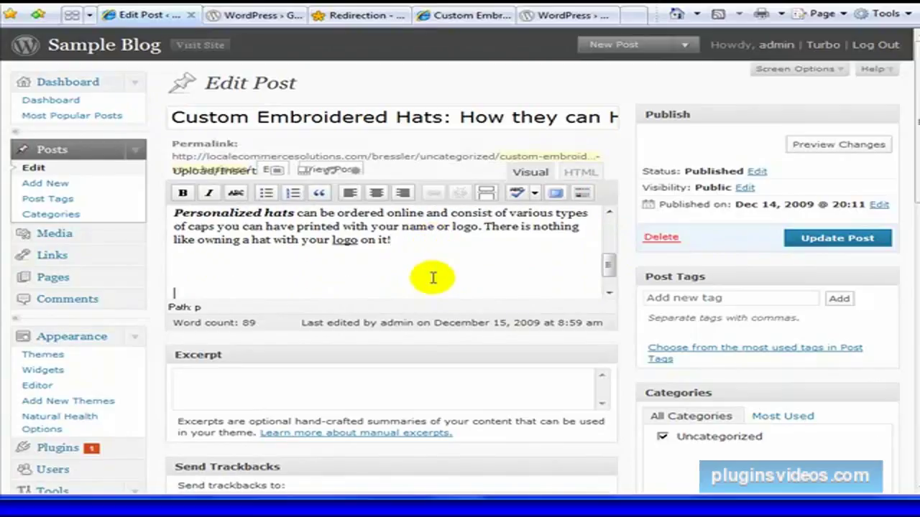
key("Return")
Write "Need help designing a logo? Check this company out" in the new paragraph.
type("Need help des")
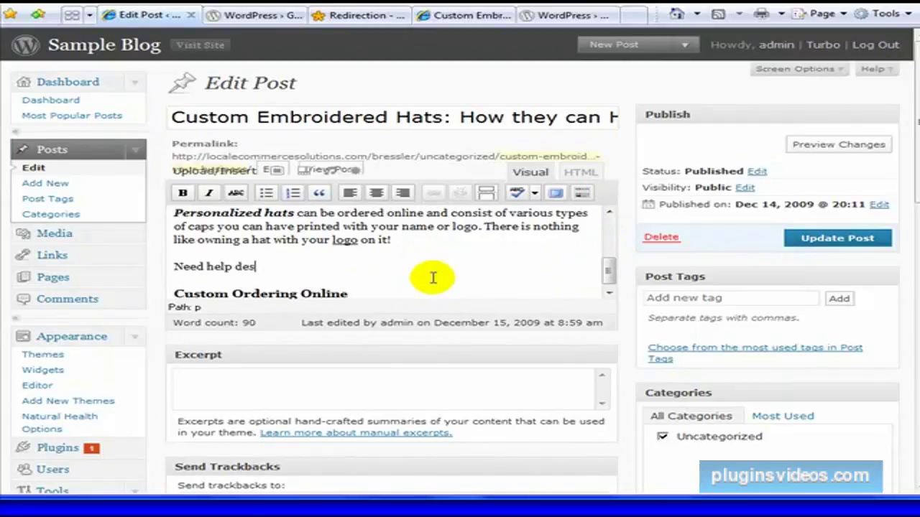
type("igning a logo")
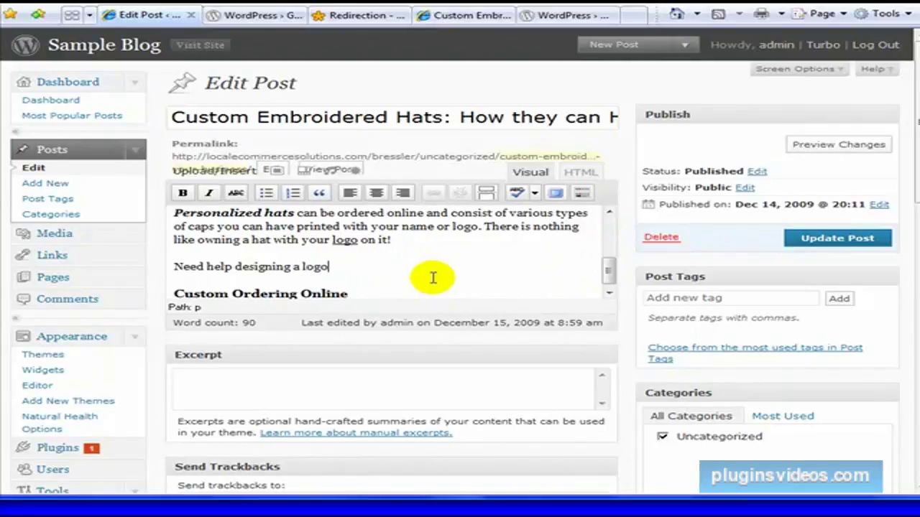
type("? Check this com")
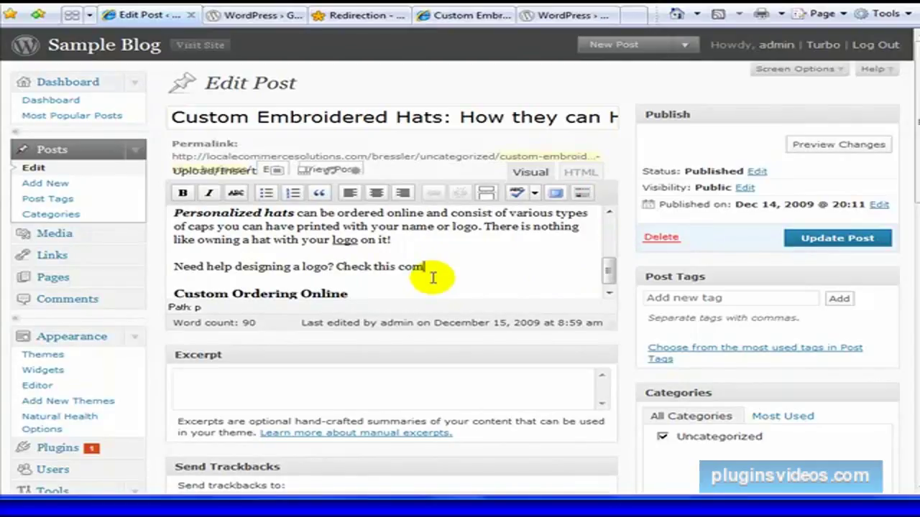
type("pnay out")
key("BackSpace")
key("BackSpace")
key("BackSpace")
key("BackSpace")
key("BackSpace")
key("BackSpace")
key("BackSpace")
type("any out")
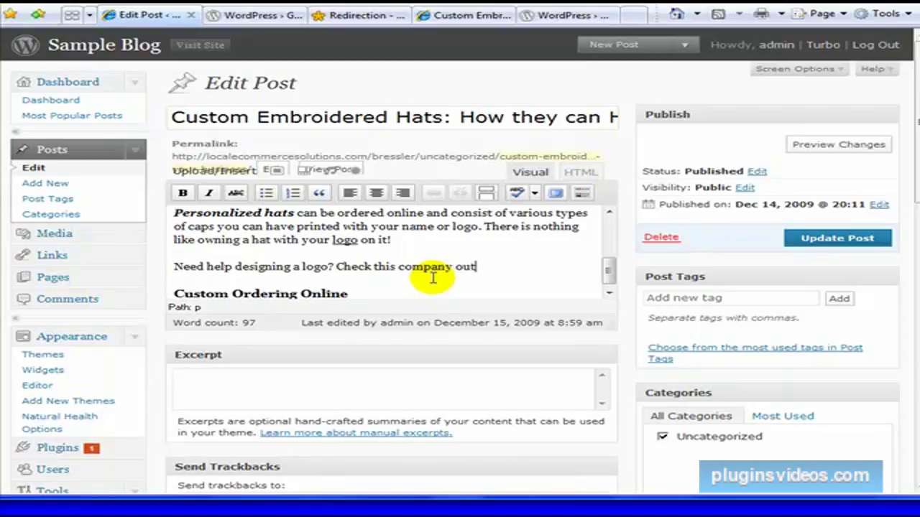
left_click_drag(475, 266, 181, 260)
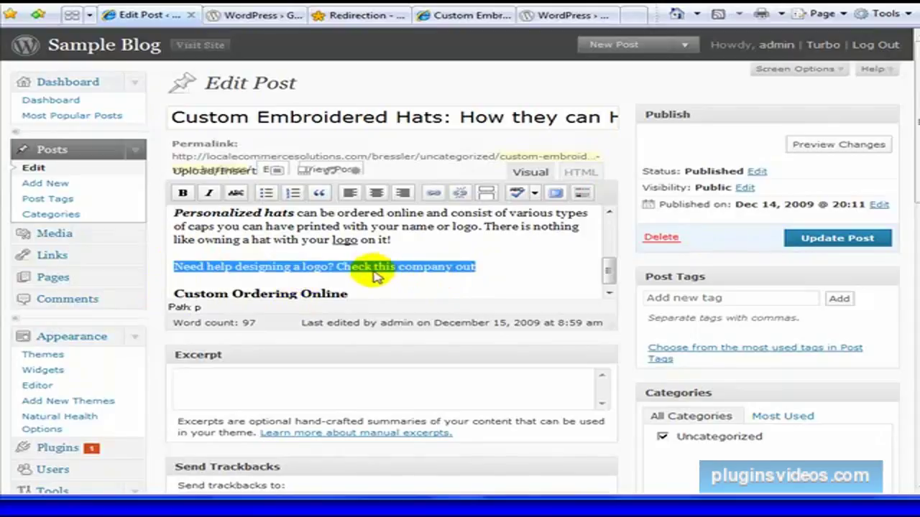
left_click(436, 192)
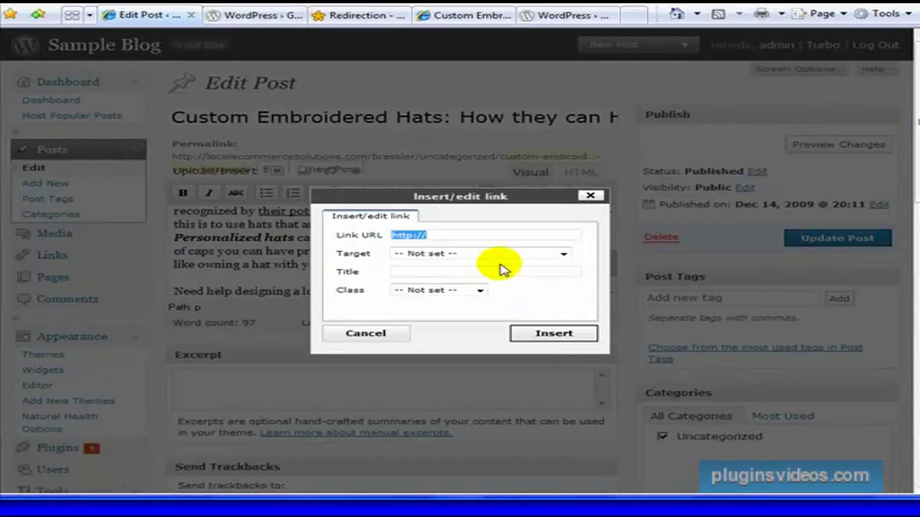
left_click(564, 254)
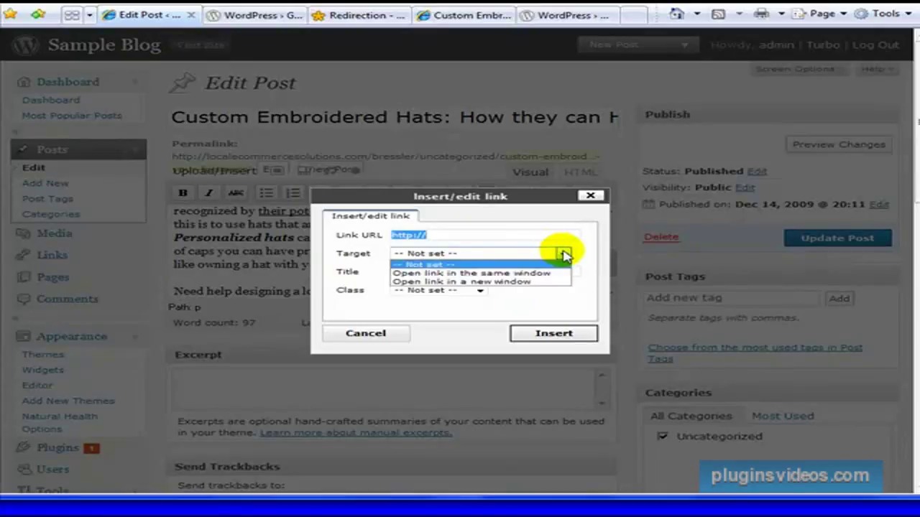
left_click(539, 283)
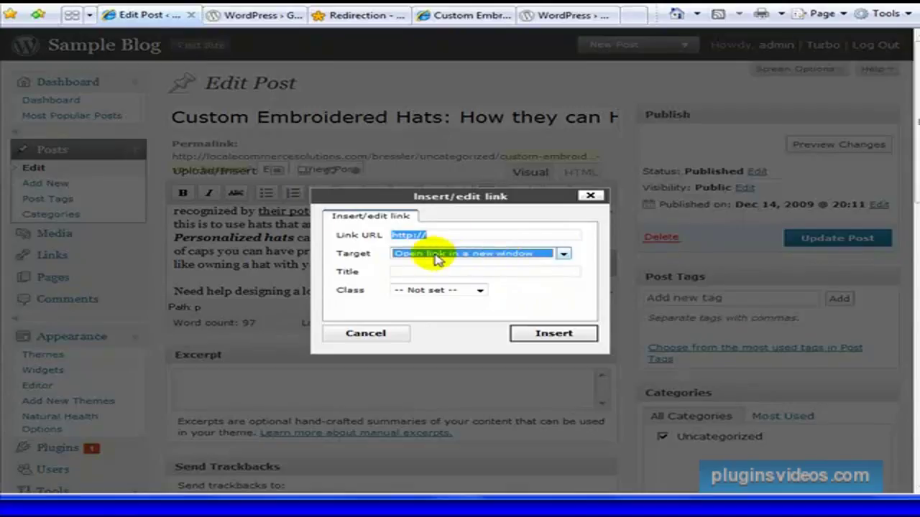
left_click(450, 234)
type("google.com")
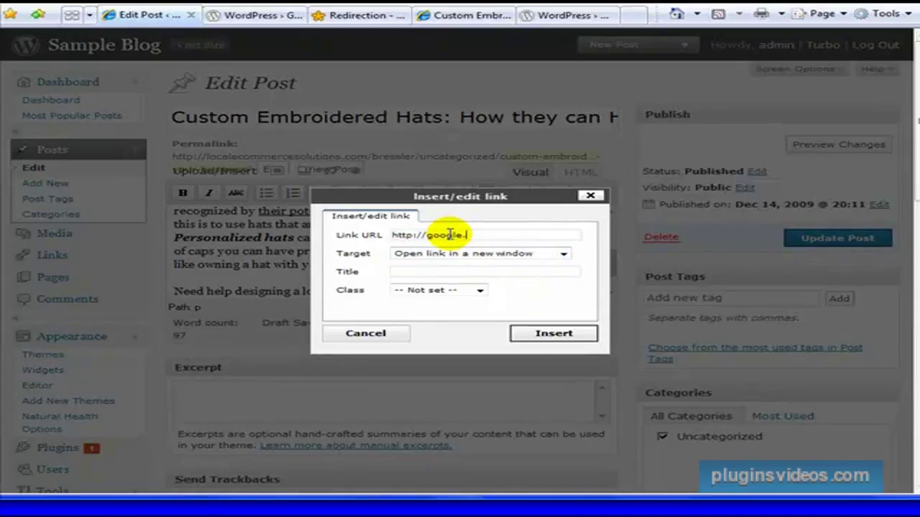
left_click(539, 333)
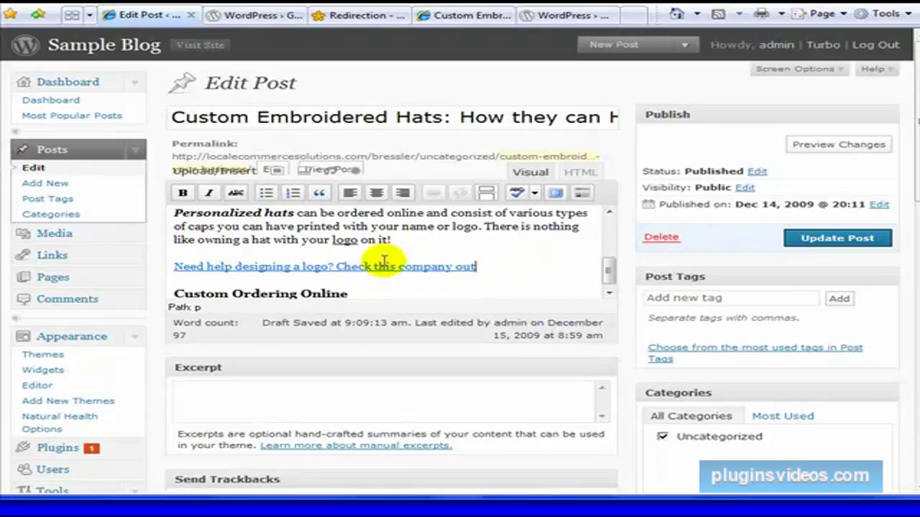
Add rel="nofollow" to the google.com link tag in the post's HTML source and update the post.
left_click(579, 174)
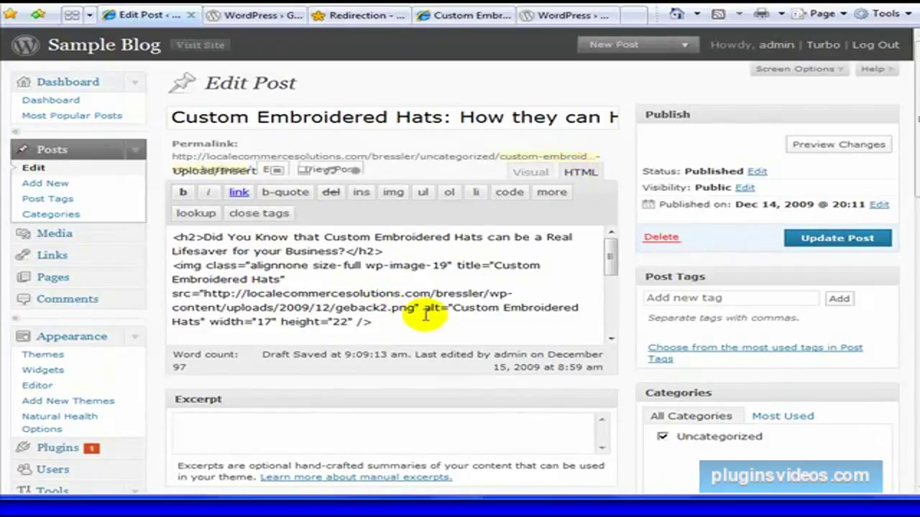
left_click_drag(608, 266, 591, 343)
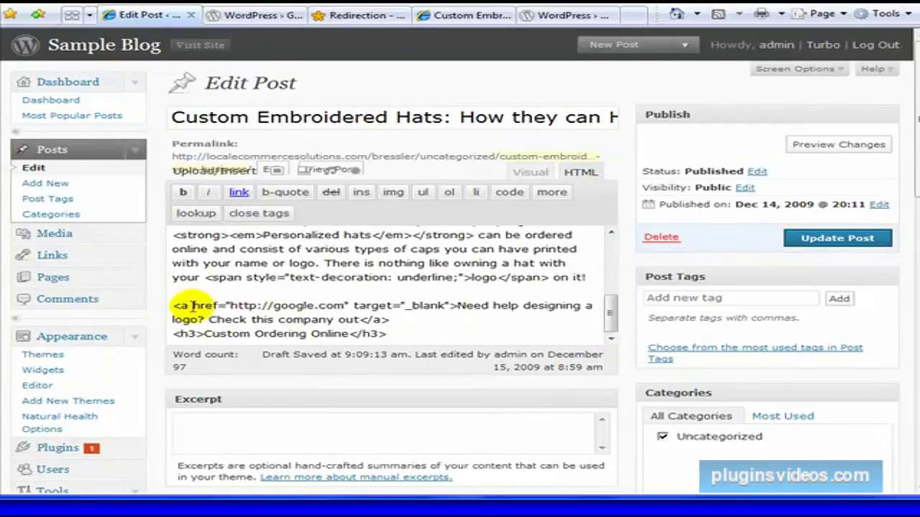
left_click(449, 305)
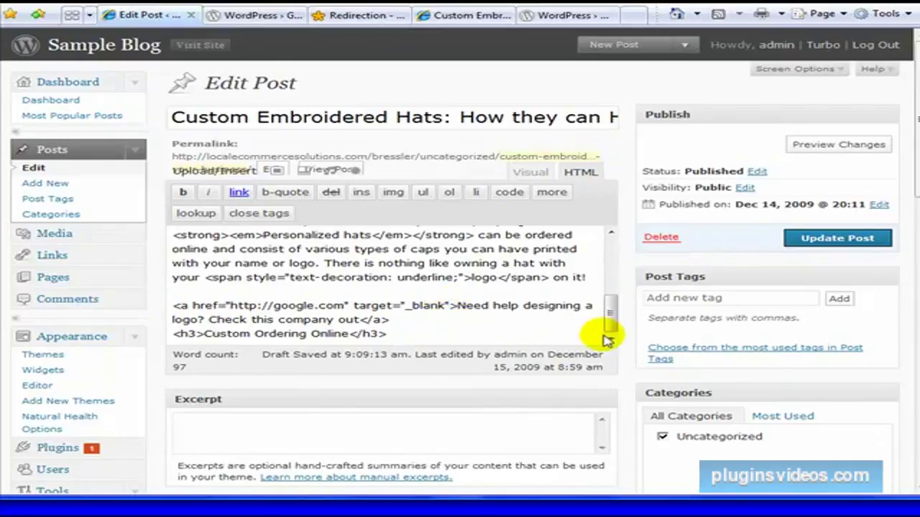
type("rel")
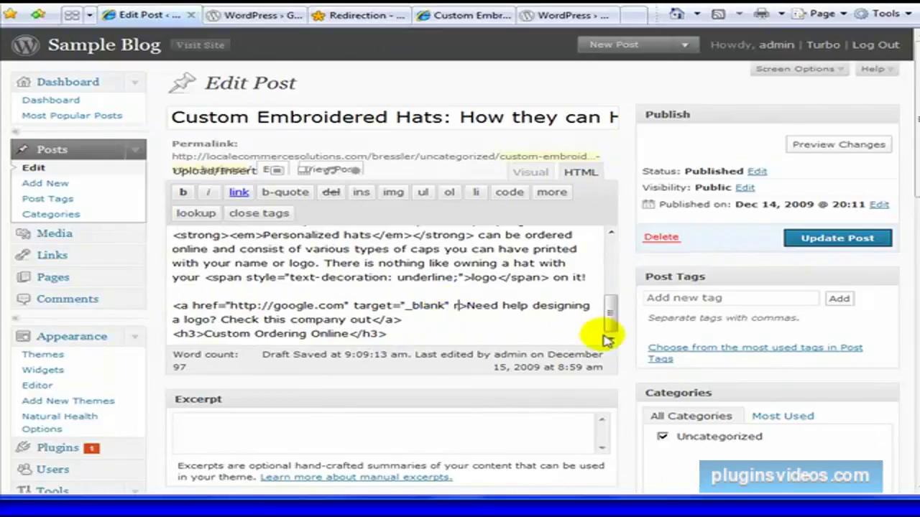
type("=\"")
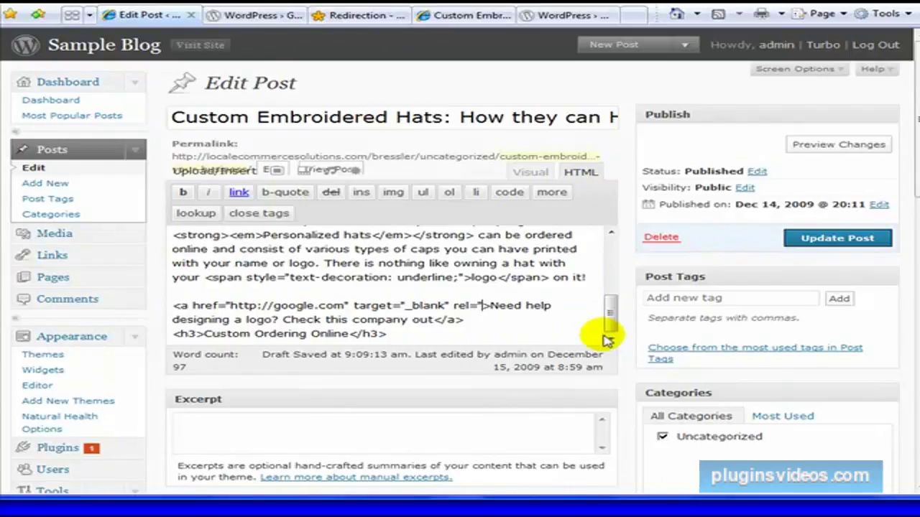
type("nofollow\"")
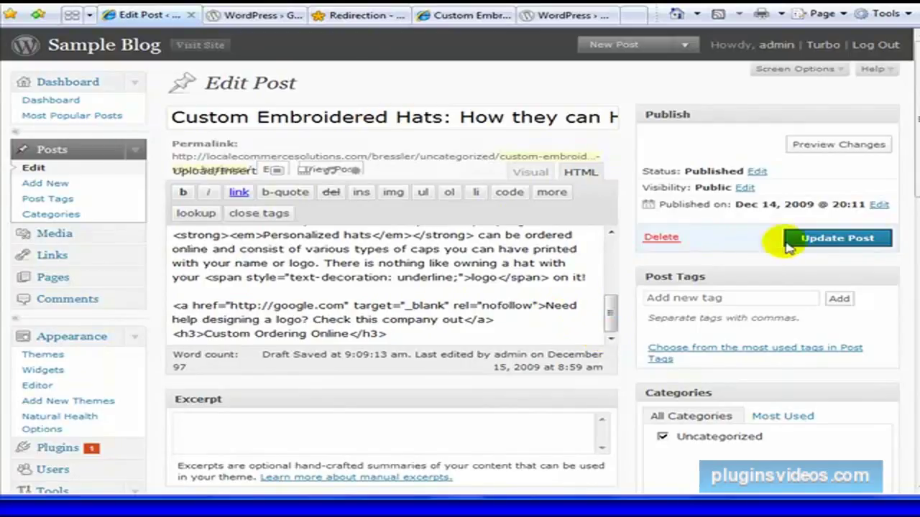
left_click(840, 239)
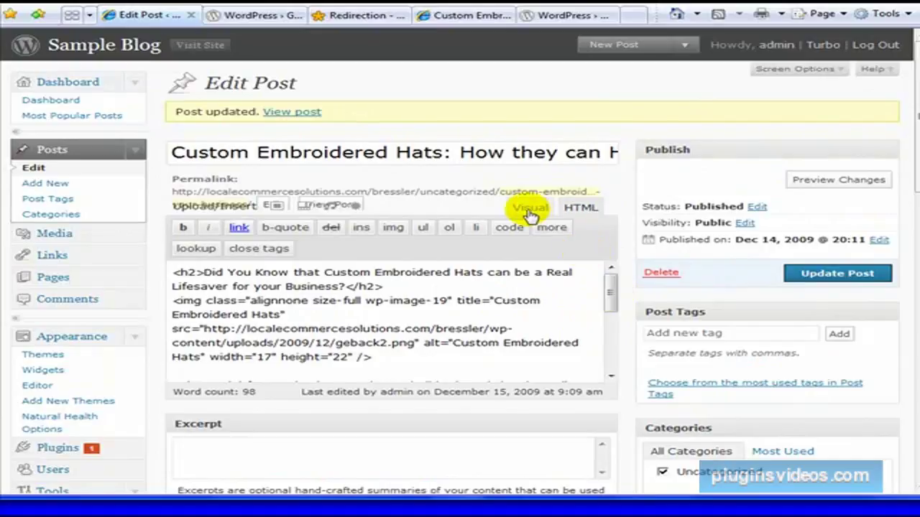
Review the linked "Need help designing a logo?" line in the post's visual view.
left_click(529, 210)
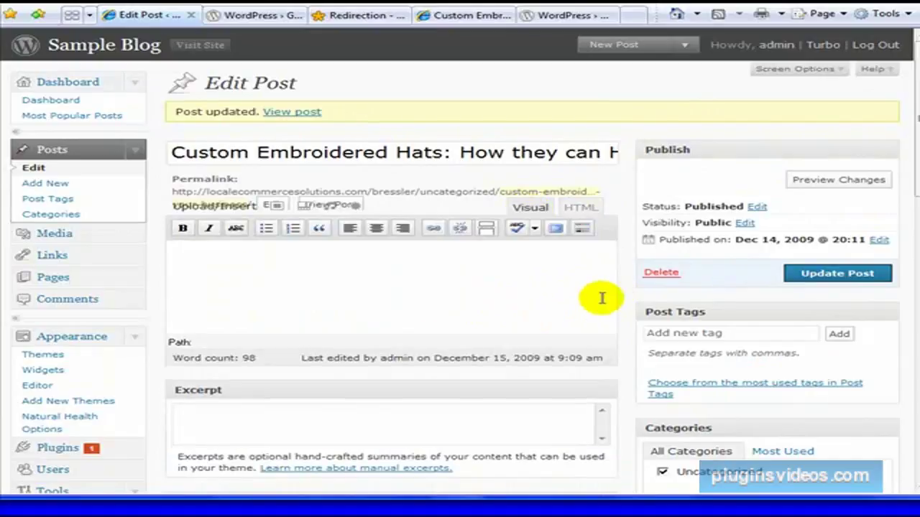
left_click_drag(609, 267, 610, 306)
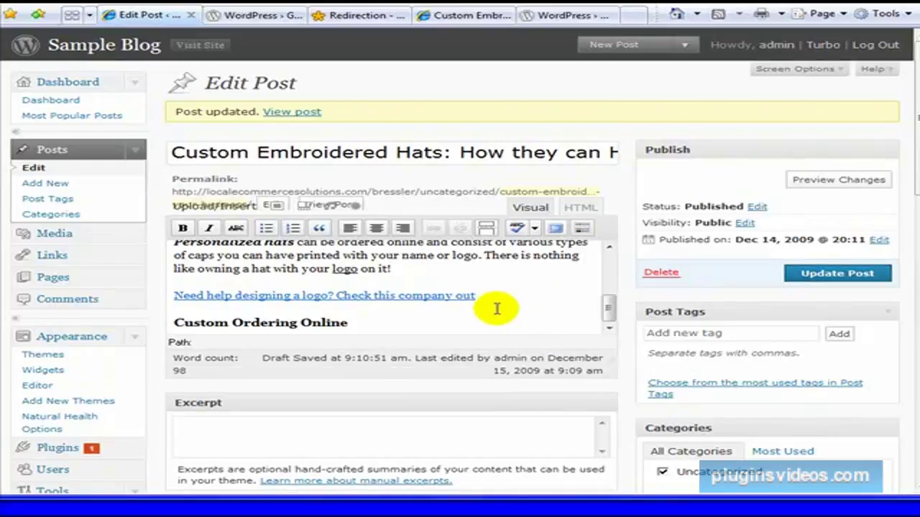
left_click_drag(480, 295, 188, 297)
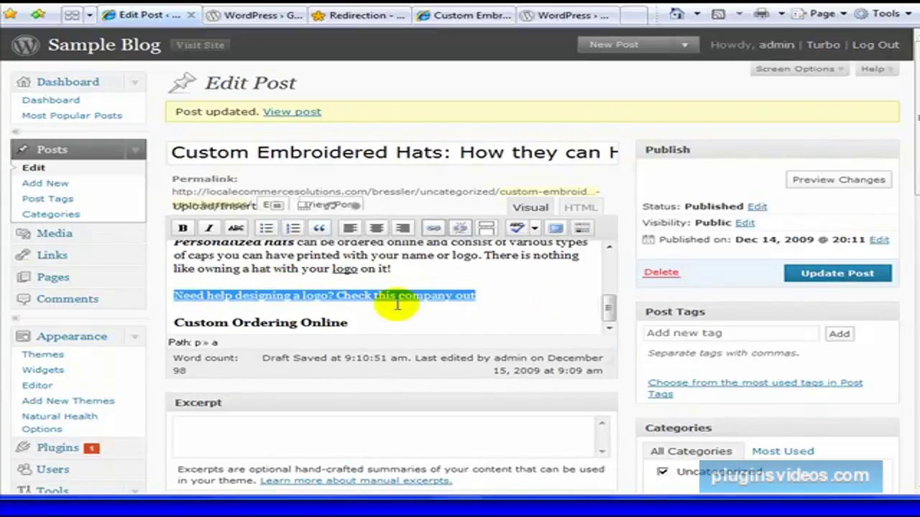
left_click(488, 279)
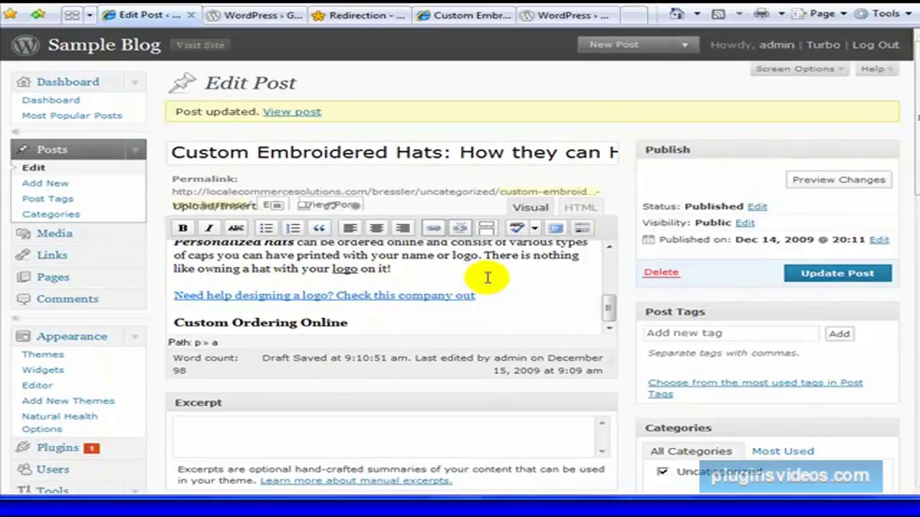